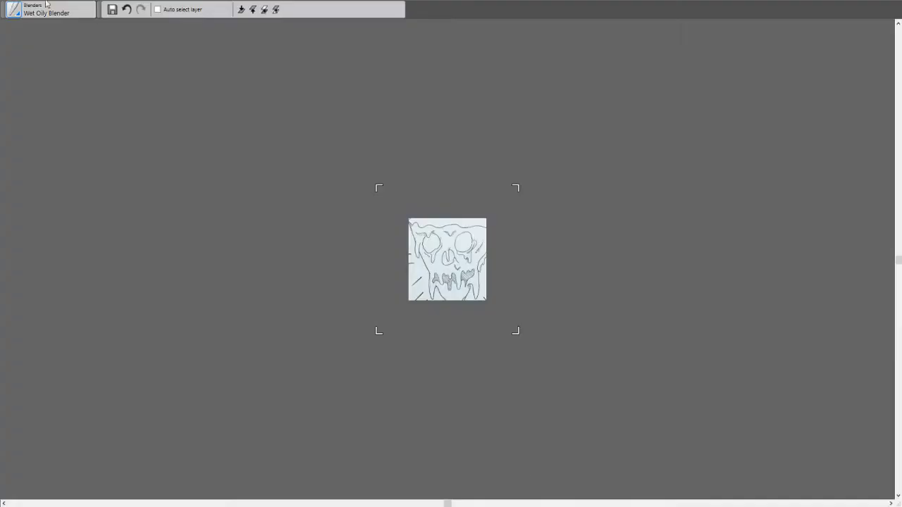
Commit the enlarged pizza-skull sketch and zoom in on the canvas.
key(Return)
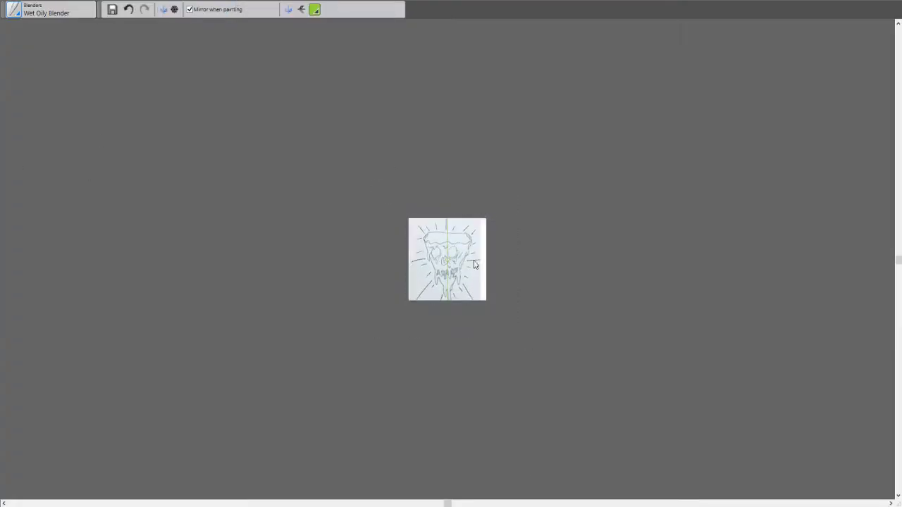
scroll(474, 262, up, 5)
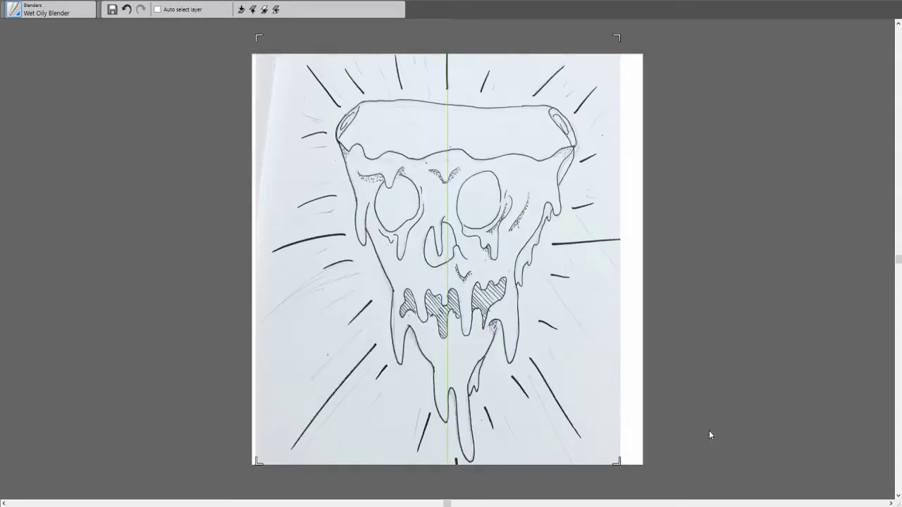
With the Fine Point pen, ink the slice sides, wavy crust line, eye sockets and brow drips.
click(12, 140)
mouse_move(355, 197)
mouse_down()
mouse_move(337, 139)
mouse_move(446, 106)
mouse_up()
drag(338, 141, 447, 148)
mouse_move(386, 182)
mouse_down()
mouse_move(394, 229)
mouse_move(417, 188)
mouse_up()
drag(355, 174, 402, 169)
drag(356, 199, 446, 405)
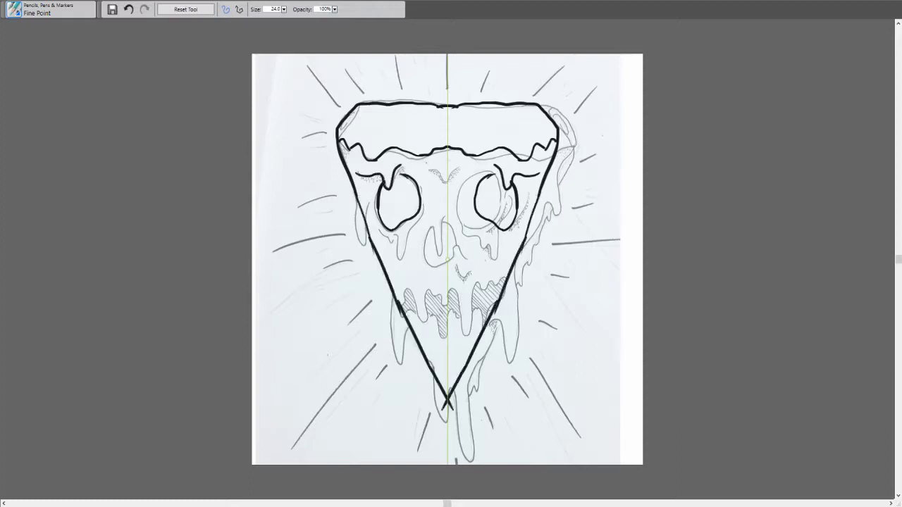
Redraw the slice's point, turn off mirror painting, and ink drips under the left eye.
key(ctrl+z)
drag(428, 366, 446, 405)
click(9, 150)
drag(380, 231, 393, 247)
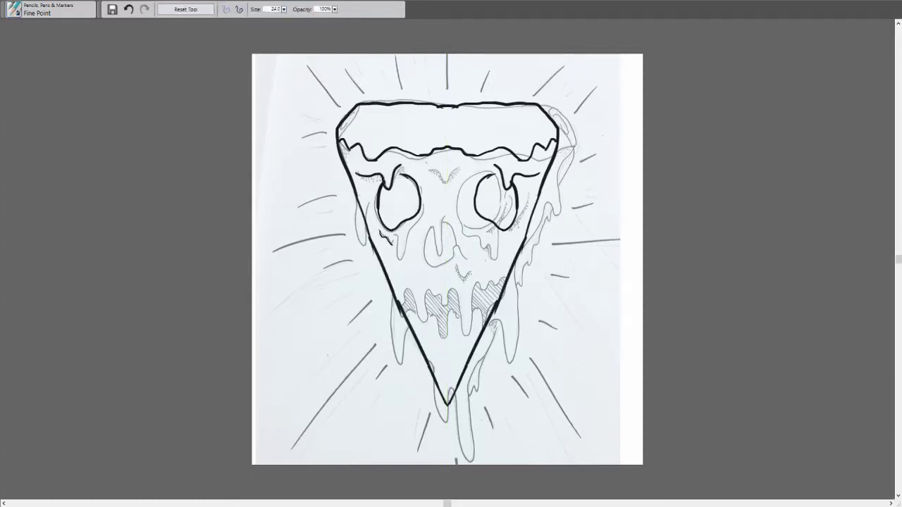
drag(422, 204, 401, 257)
Ink the centre brow drip, nose outline, marks beside the right eye and a long left drip.
drag(428, 169, 457, 169)
drag(440, 219, 429, 262)
mouse_move(444, 226)
mouse_down()
mouse_move(451, 266)
mouse_move(470, 276)
mouse_up()
drag(486, 239, 494, 260)
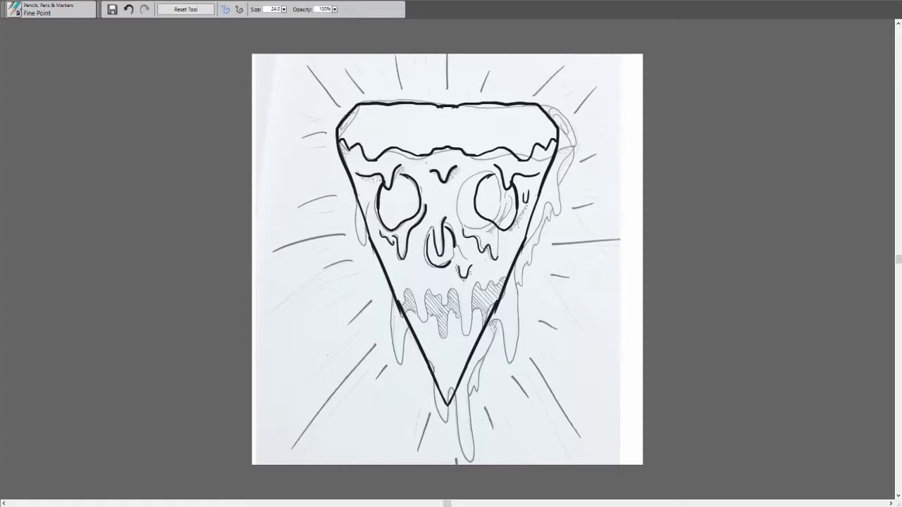
drag(523, 190, 529, 203)
drag(358, 199, 363, 248)
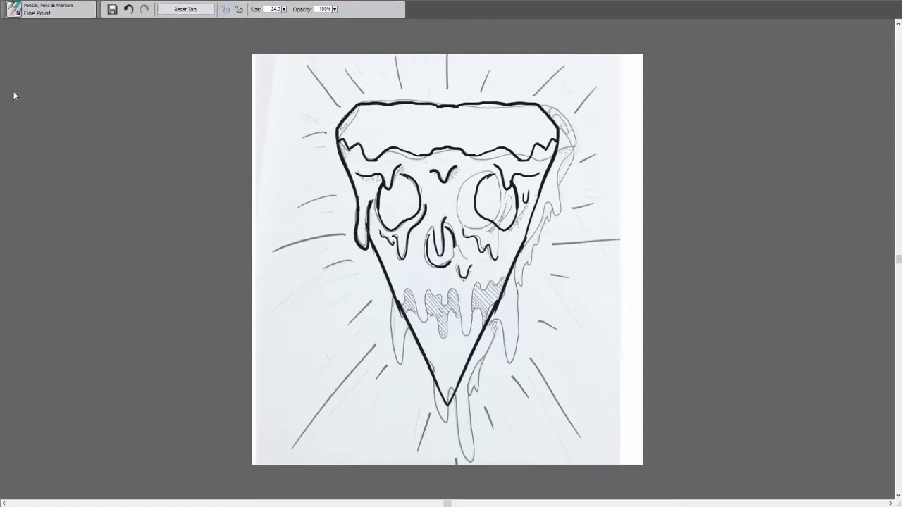
Rework the slice's right edge into a drip running down to the tip.
drag(546, 169, 496, 310)
drag(508, 278, 493, 331)
drag(486, 331, 447, 405)
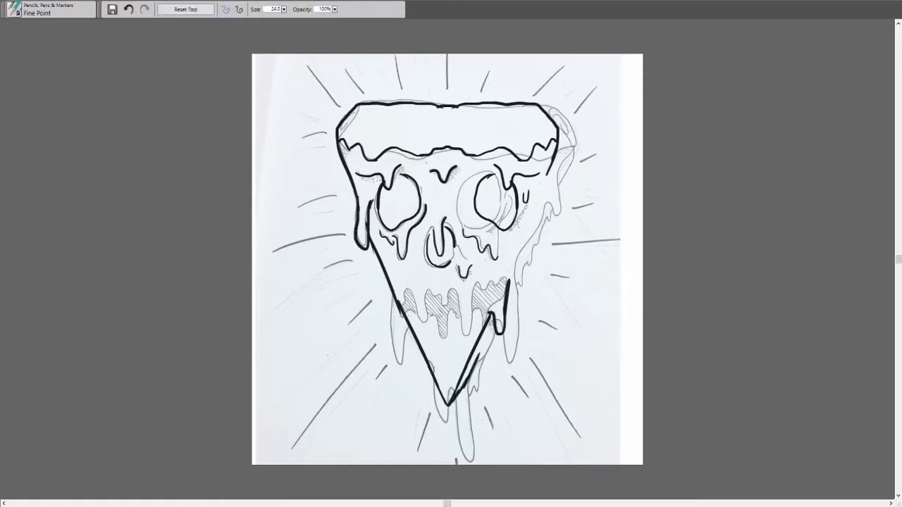
drag(526, 256, 474, 371)
drag(532, 230, 510, 281)
drag(563, 131, 531, 233)
key(ctrl+z)
mouse_move(547, 190)
mouse_down()
mouse_move(531, 233)
mouse_move(547, 215)
mouse_up()
Erase stray ink at the upper-right corner and redraw a clean right edge.
key(ctrl+z)
drag(563, 128, 546, 221)
key(e)
drag(566, 136, 551, 219)
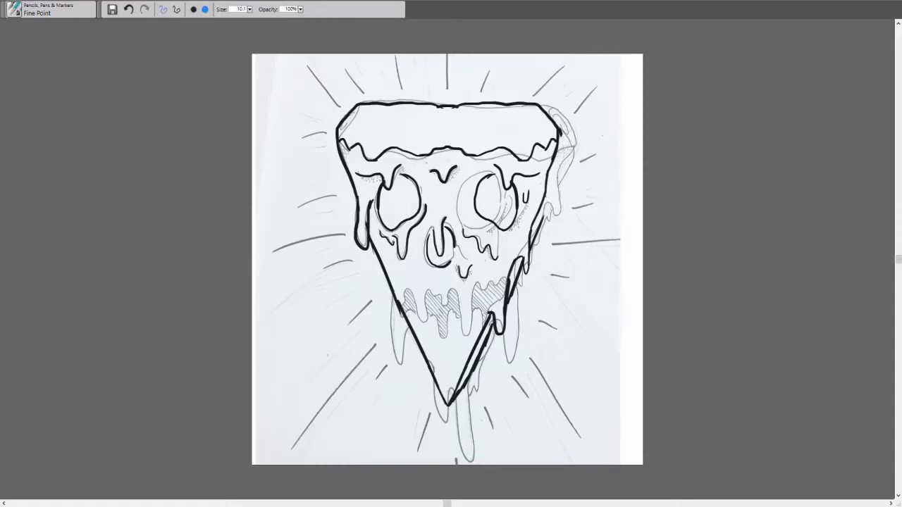
mouse_move(557, 105)
mouse_down()
mouse_move(544, 151)
mouse_move(569, 162)
mouse_move(539, 229)
mouse_up()
key(e)
drag(564, 140, 548, 178)
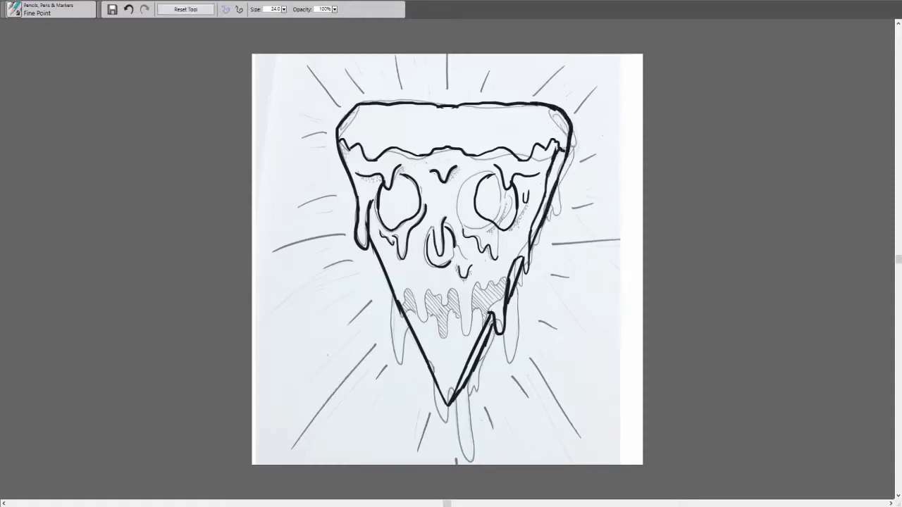
Ink the outline of the drippy teeth, then zoom in on the drawing.
drag(400, 290, 433, 321)
mouse_move(427, 288)
mouse_down()
mouse_move(500, 282)
mouse_move(484, 317)
mouse_move(430, 309)
mouse_up()
drag(415, 310, 399, 294)
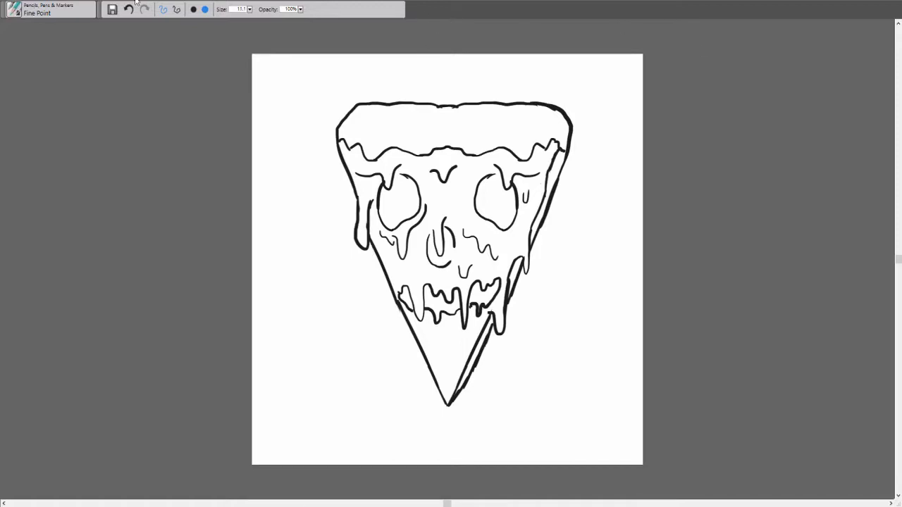
key(ctrl+plus)
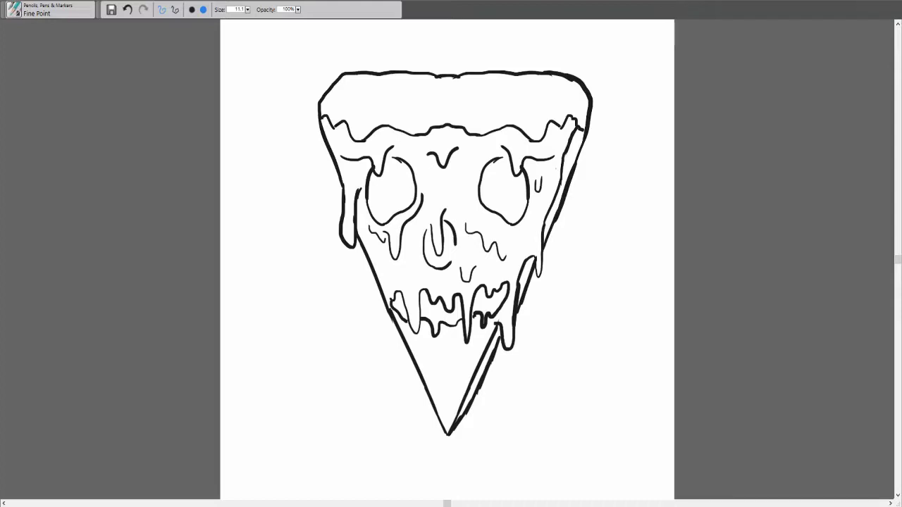
Zoom out to see the whole inked pizza skull.
key(ctrl+minus)
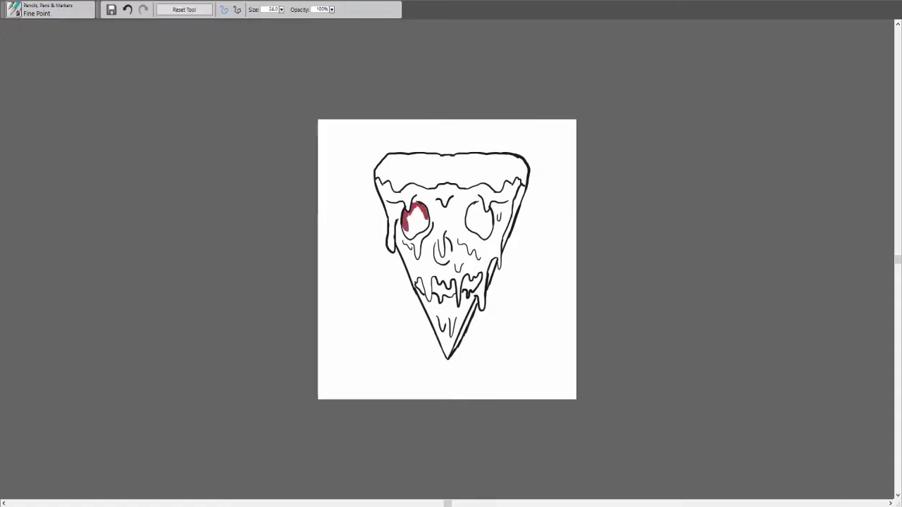
Paint the nose red, fill the gaps between the teeth, and add a red strip along the right edge.
key(ctrl+plus)
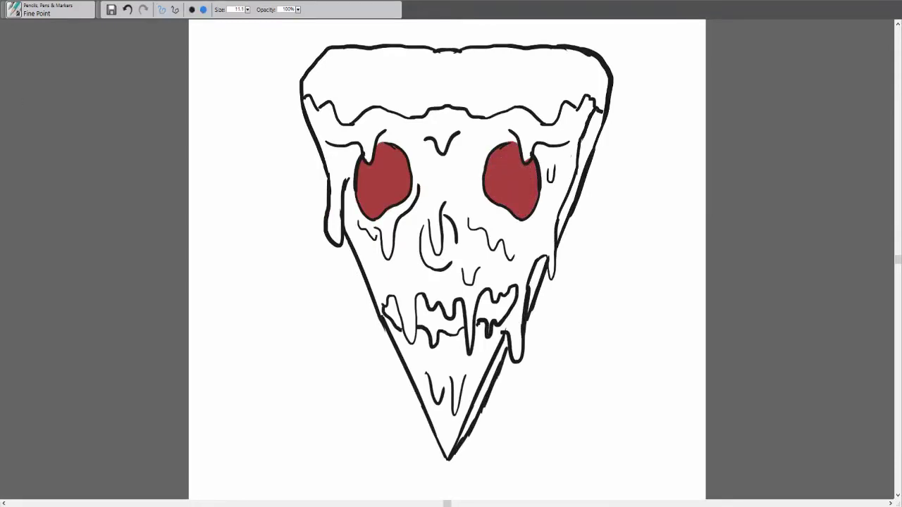
mouse_move(426, 227)
mouse_down()
mouse_move(428, 261)
mouse_move(448, 259)
mouse_move(445, 219)
mouse_move(452, 260)
mouse_up()
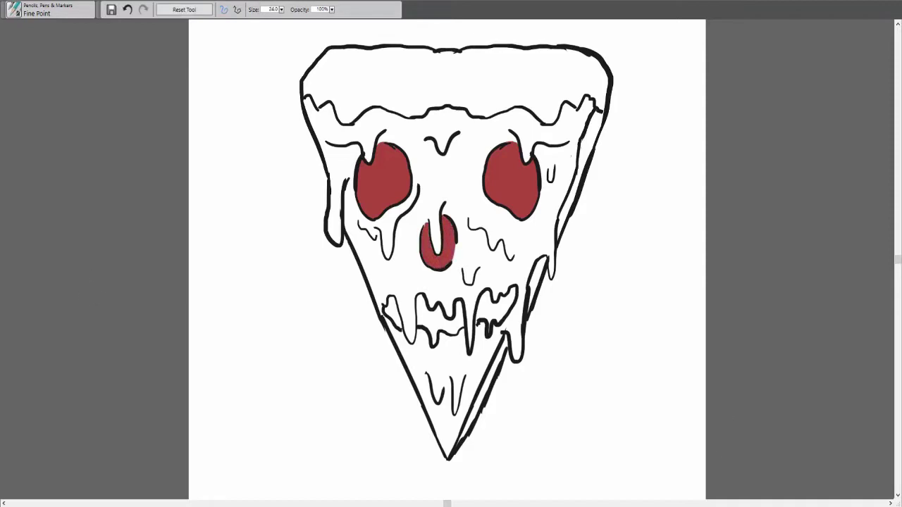
mouse_move(386, 314)
mouse_down()
mouse_move(393, 298)
mouse_move(419, 318)
mouse_move(440, 315)
mouse_move(427, 343)
mouse_move(460, 302)
mouse_move(451, 331)
mouse_move(511, 291)
mouse_move(493, 322)
mouse_move(484, 319)
mouse_up()
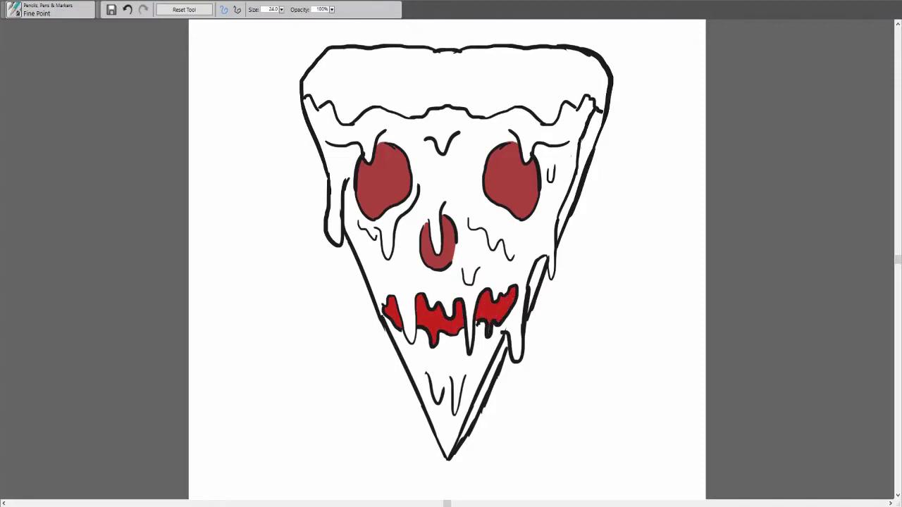
mouse_move(448, 456)
mouse_down()
mouse_move(548, 256)
mouse_move(566, 135)
mouse_move(556, 172)
mouse_up()
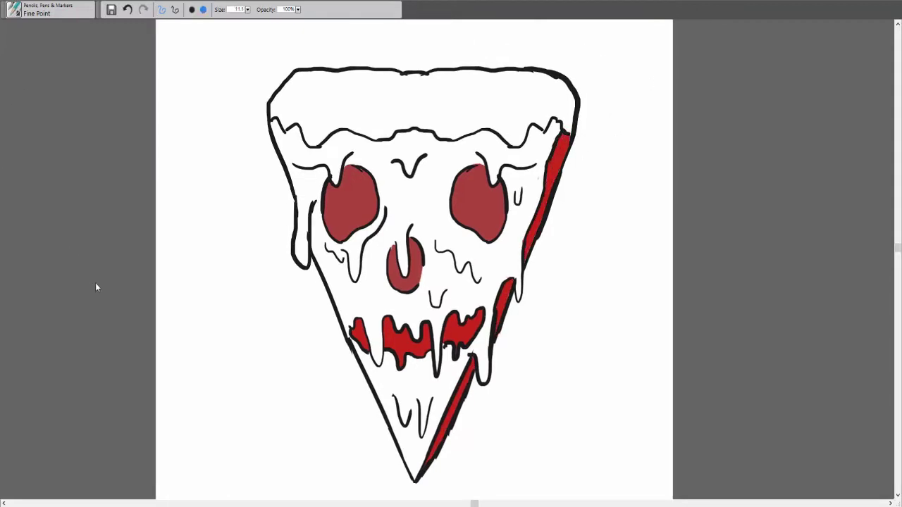
Paint the central and right side of the skull yellow up to the crust.
mouse_move(417, 211)
mouse_down()
mouse_move(375, 303)
mouse_move(472, 183)
mouse_move(419, 138)
mouse_move(444, 205)
mouse_up()
drag(468, 158, 522, 261)
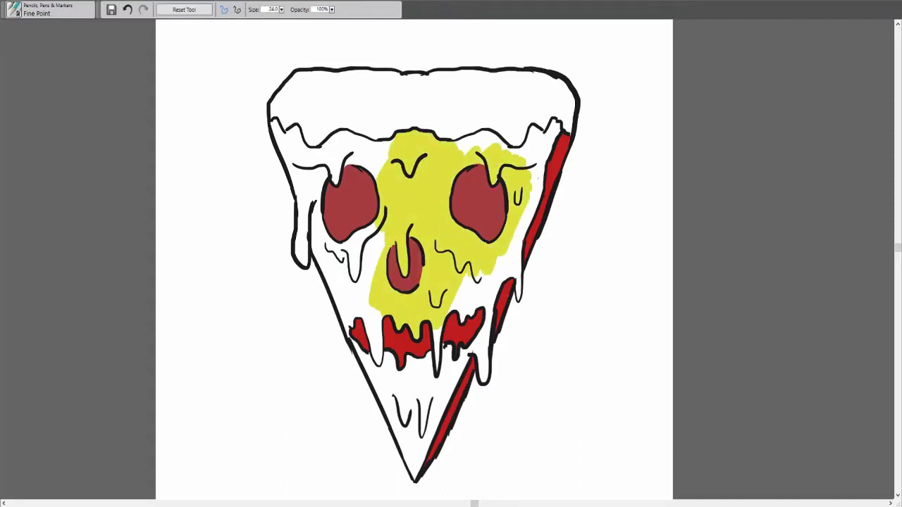
mouse_move(458, 137)
mouse_down()
mouse_move(528, 148)
mouse_move(553, 179)
mouse_up()
drag(535, 141, 510, 282)
drag(458, 148, 494, 145)
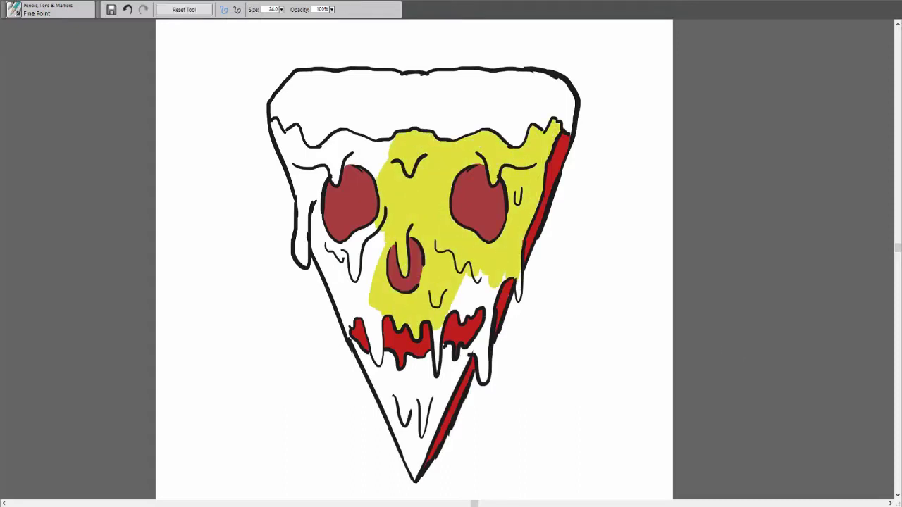
Paint the left drips, upper-left cheese, left eye surround and lower-left cheek yellow.
mouse_move(302, 261)
mouse_down()
mouse_move(303, 169)
mouse_move(275, 125)
mouse_move(317, 165)
mouse_move(353, 138)
mouse_move(391, 176)
mouse_up()
drag(327, 151, 376, 148)
drag(331, 264, 355, 342)
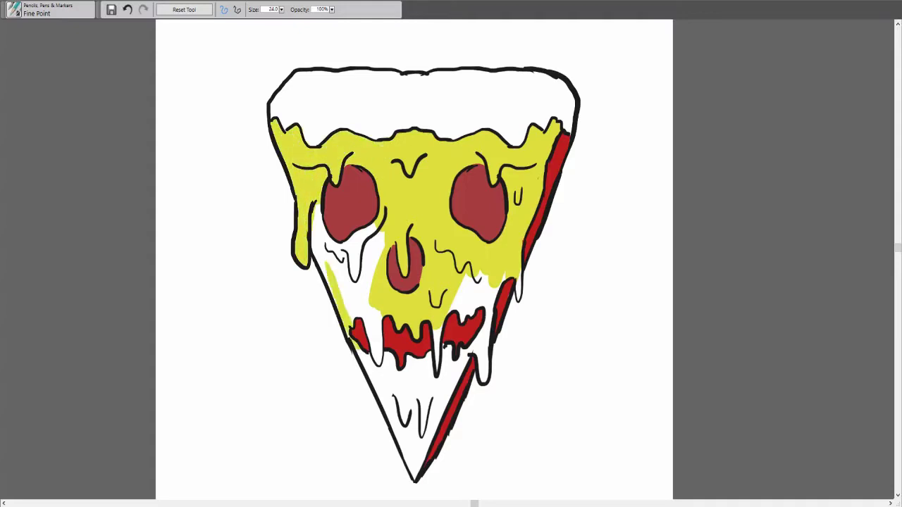
drag(317, 232, 359, 289)
drag(356, 225, 374, 278)
Fill the remaining white gaps near the tip, mouth, right drip and left cheek with yellow.
drag(417, 473, 470, 347)
drag(464, 276, 448, 370)
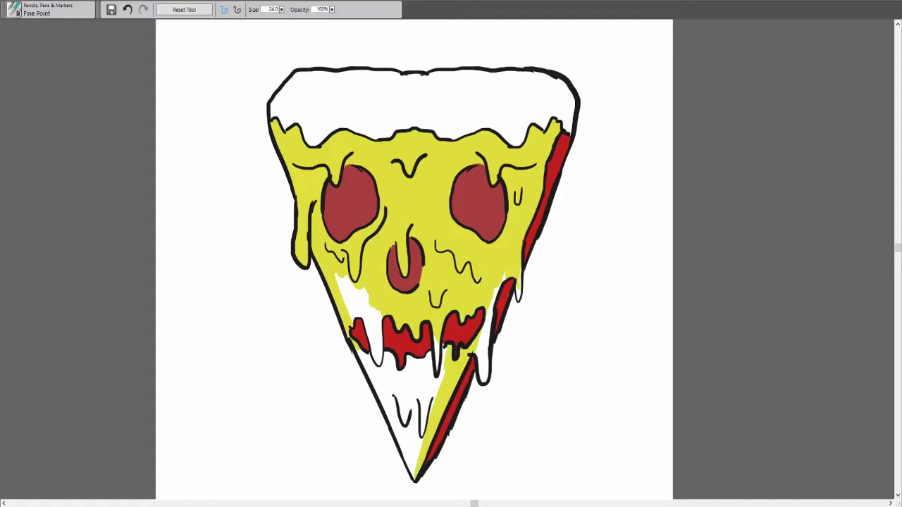
mouse_move(518, 274)
mouse_down()
mouse_move(519, 300)
mouse_move(483, 380)
mouse_up()
drag(415, 394, 428, 294)
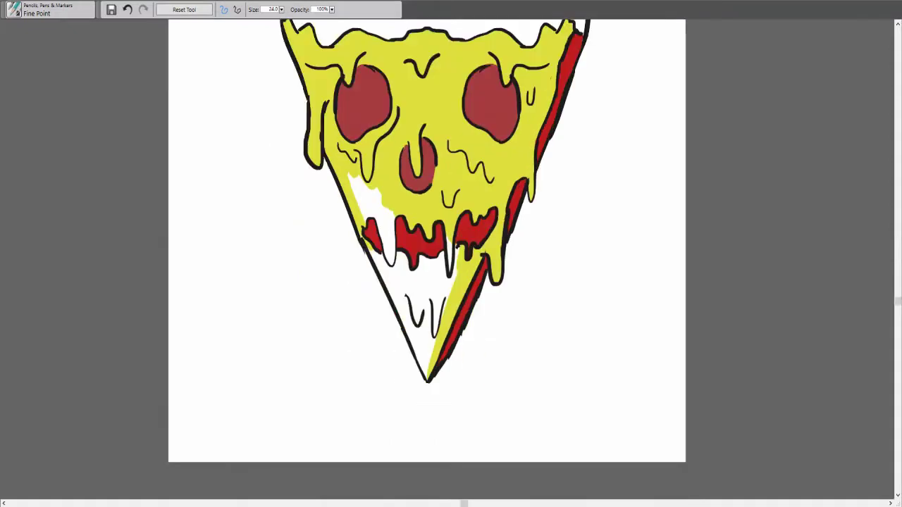
drag(356, 185, 409, 303)
drag(423, 257, 430, 346)
drag(394, 300, 426, 374)
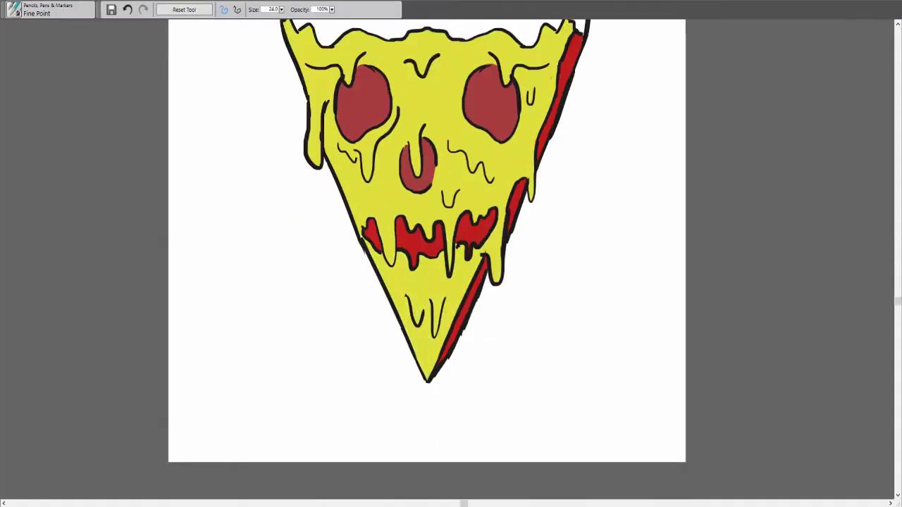
Zoom in and begin colouring the top crust orange.
scroll(54, 257, up, 2)
scroll(89, 283, up, 4)
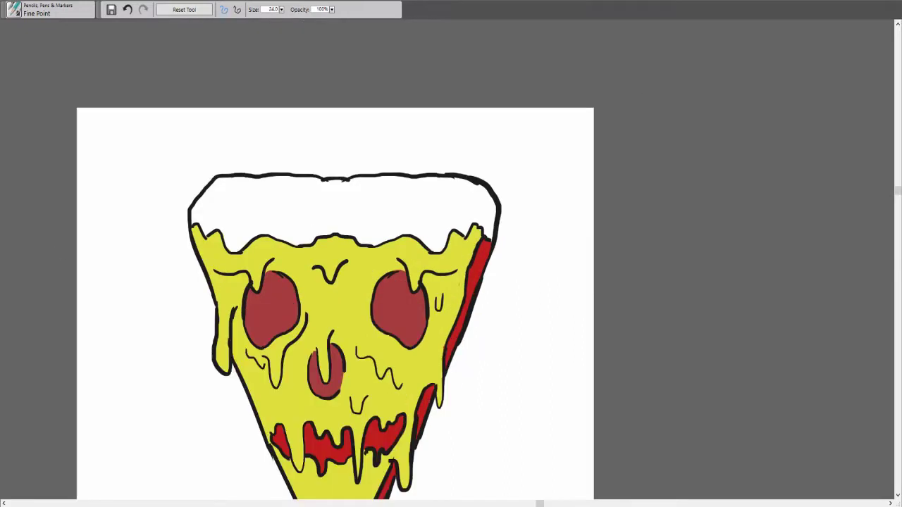
mouse_move(204, 232)
mouse_down()
mouse_move(457, 200)
mouse_move(219, 182)
mouse_move(264, 180)
mouse_move(395, 182)
mouse_move(486, 226)
mouse_move(218, 197)
mouse_move(264, 187)
mouse_up()
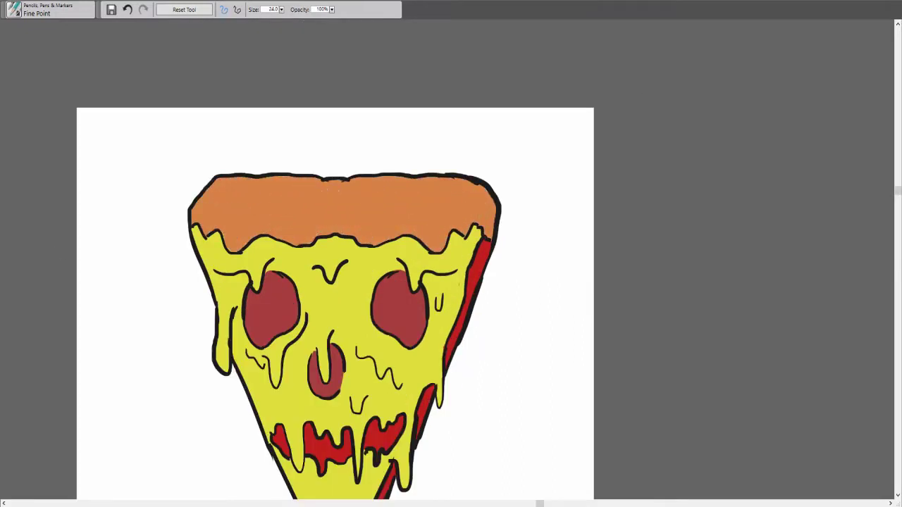
Recentre the slice and shade its left and lower-left edges darker yellow.
key(e)
drag(747, 345, 788, 320)
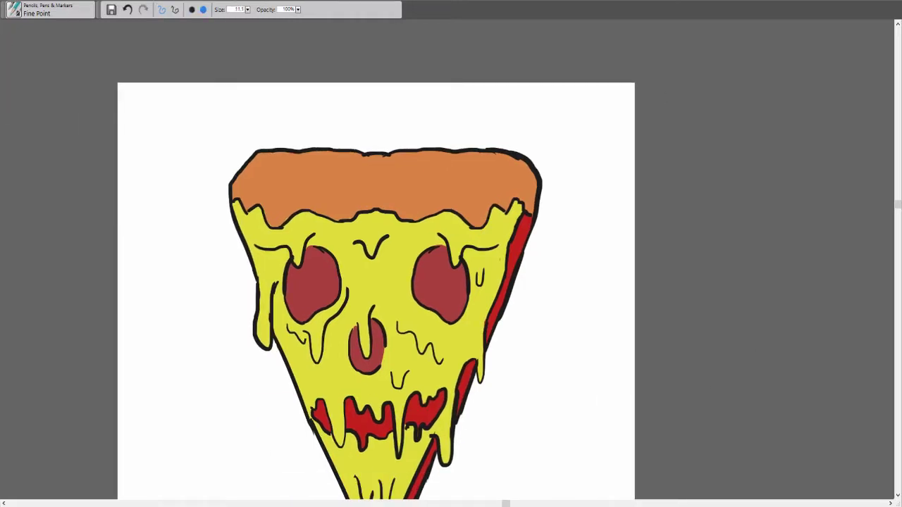
key(b)
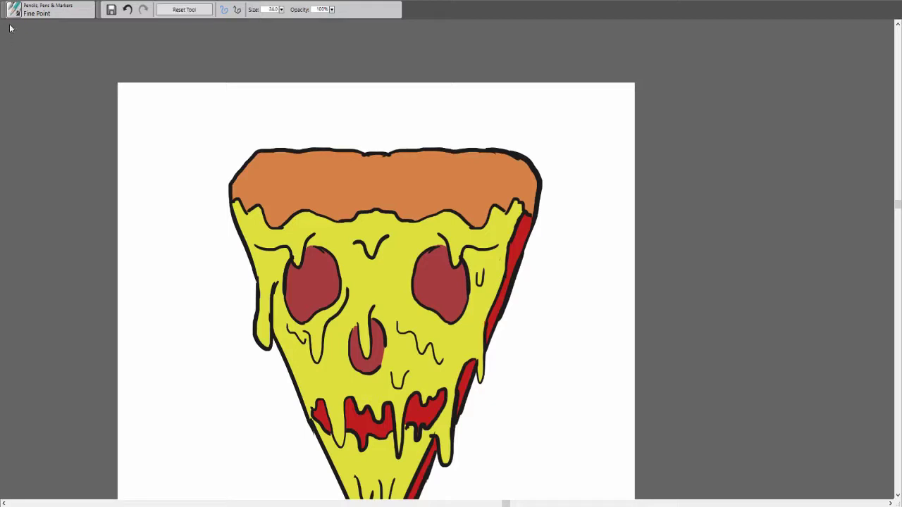
drag(233, 204, 312, 422)
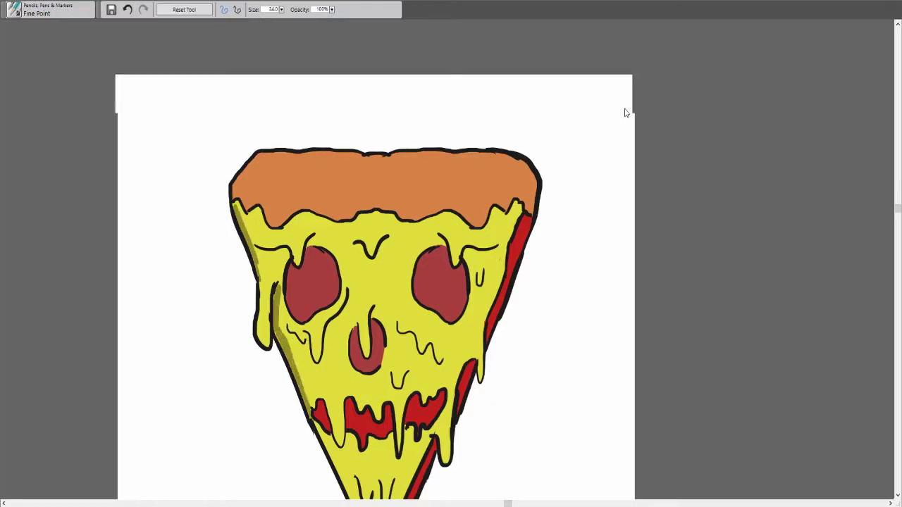
drag(624, 111, 611, 35)
mouse_move(362, 485)
mouse_down()
mouse_move(303, 328)
mouse_move(351, 370)
mouse_up()
Shade beside the mouth drips, the lower cheese drips, the right red edge and lower-right drips.
drag(346, 401, 354, 430)
drag(375, 421, 378, 444)
drag(414, 386, 381, 462)
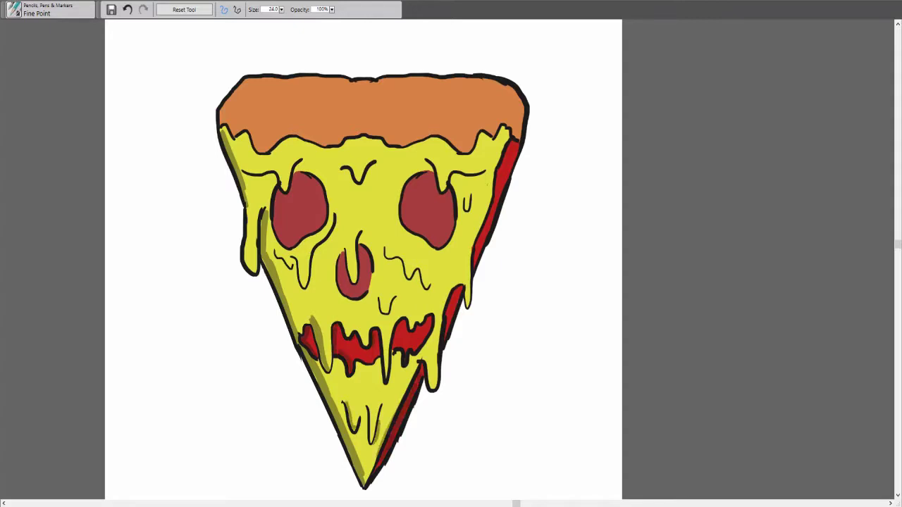
key(ctrl+z)
drag(458, 288, 449, 331)
drag(515, 145, 476, 263)
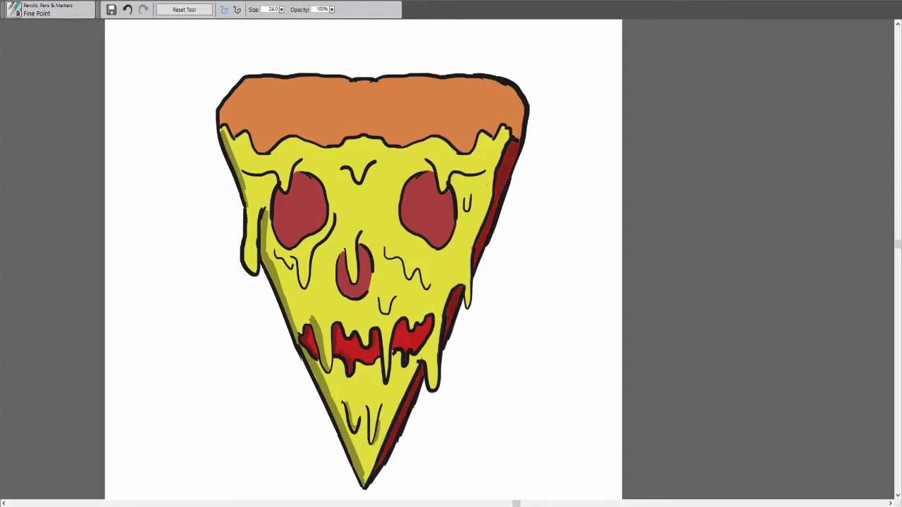
Add darker shading around the nose, left eye, left cheese drips and right eye.
mouse_move(340, 262)
mouse_down()
mouse_move(366, 296)
mouse_move(341, 286)
mouse_up()
drag(288, 258, 295, 287)
drag(278, 239, 336, 232)
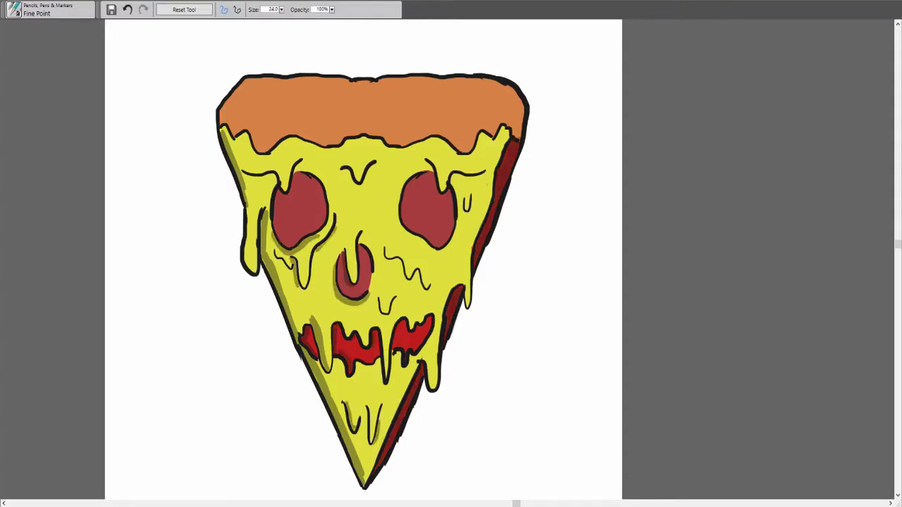
drag(341, 172, 362, 185)
mouse_move(405, 176)
mouse_down()
mouse_move(399, 229)
mouse_move(406, 182)
mouse_up()
drag(398, 231, 445, 255)
drag(381, 335, 362, 357)
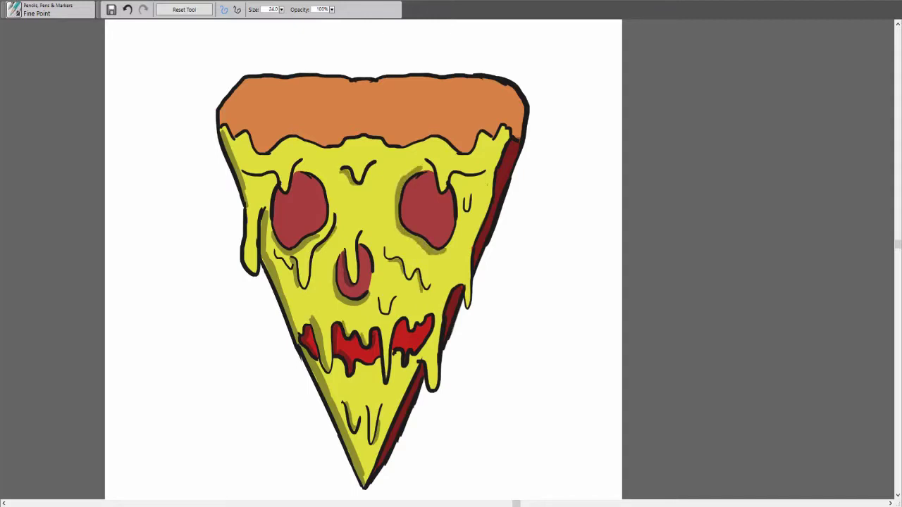
Darken the crust's edges and the cheese edge just below it.
drag(222, 104, 229, 124)
mouse_move(251, 79)
mouse_down()
mouse_move(227, 111)
mouse_move(233, 134)
mouse_up()
mouse_move(248, 131)
mouse_down()
mouse_move(261, 152)
mouse_move(339, 143)
mouse_up()
drag(384, 141, 471, 134)
drag(504, 86, 519, 136)
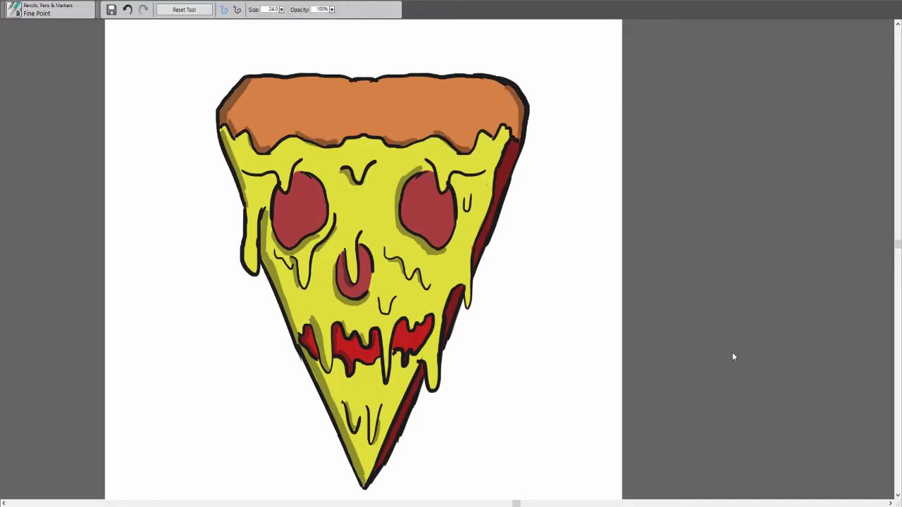
Add white highlights on the right eye, the drips below the crust and the crust's top edge.
mouse_move(455, 184)
mouse_down()
mouse_move(450, 248)
mouse_move(476, 169)
mouse_up()
drag(497, 121, 473, 150)
drag(265, 149, 280, 134)
drag(341, 142, 357, 133)
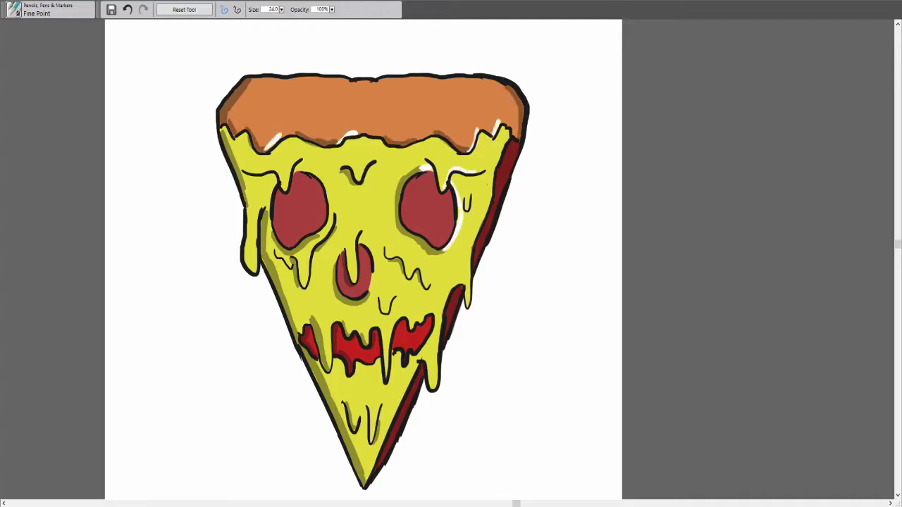
drag(383, 84, 498, 81)
drag(253, 82, 361, 83)
Highlight the left eye, the nose and the right-side cheese drips in white.
drag(292, 164, 282, 189)
drag(329, 176, 318, 207)
drag(356, 238, 352, 276)
drag(469, 258, 467, 300)
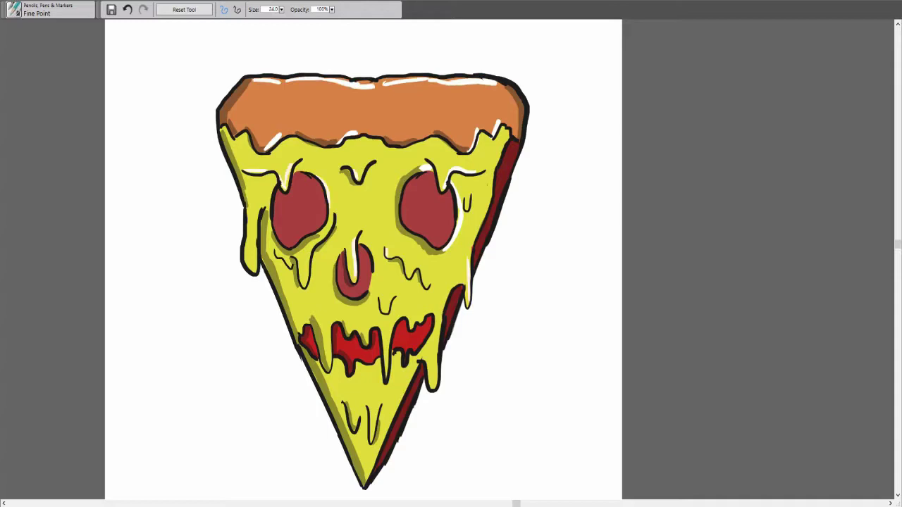
drag(436, 329, 432, 385)
drag(386, 340, 387, 376)
Add white highlights to the teeth, cheese drips and lower-right edge.
drag(372, 255, 369, 295)
drag(331, 334, 330, 365)
drag(307, 252, 306, 283)
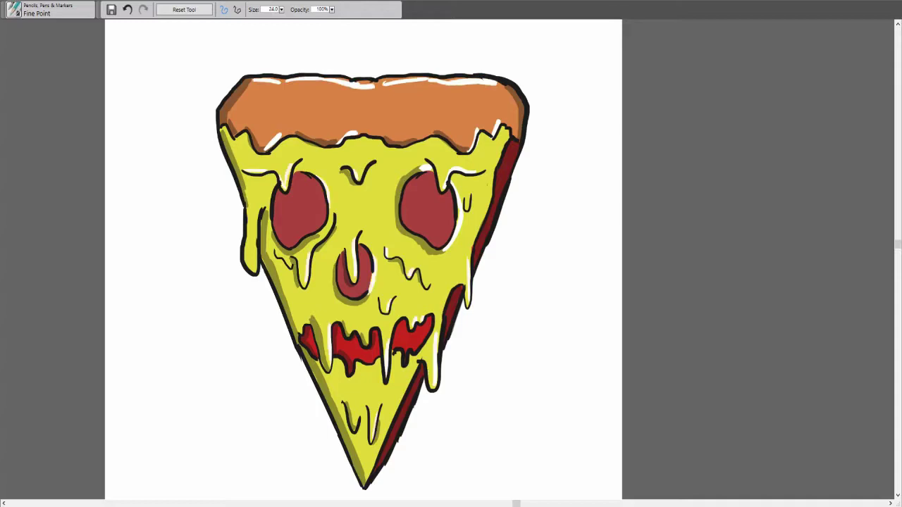
key(ctrl+z)
drag(392, 412, 370, 472)
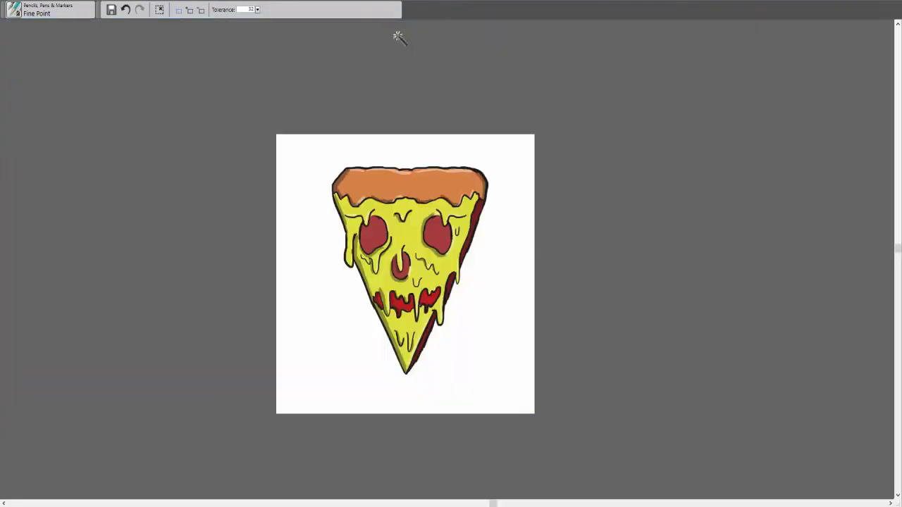
Paste the watercolour sunset behind the pizza, scale it to fit, and nudge both layers into place.
key(ctrl+t)
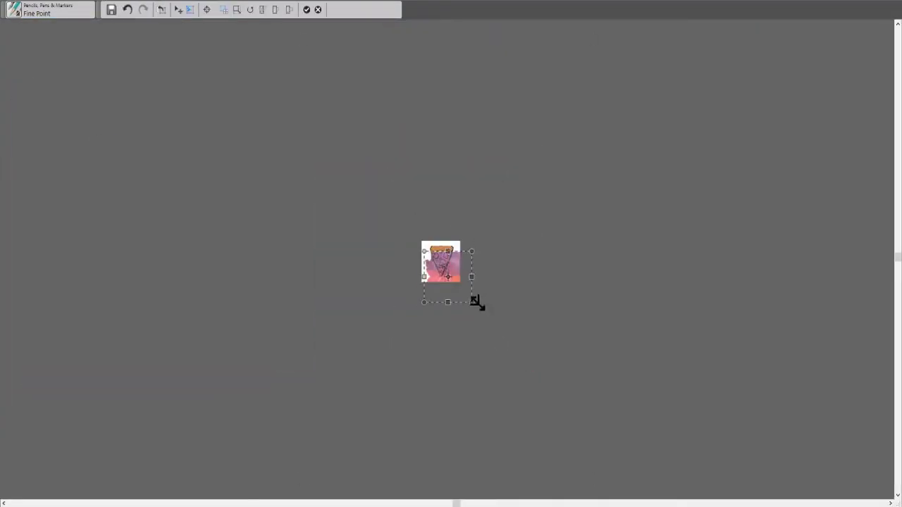
scroll(451, 260, up, 5)
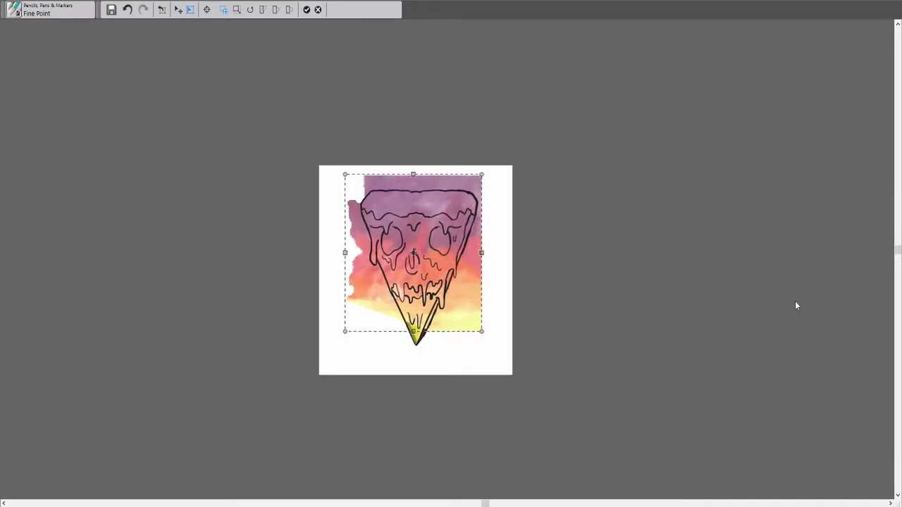
key(Return)
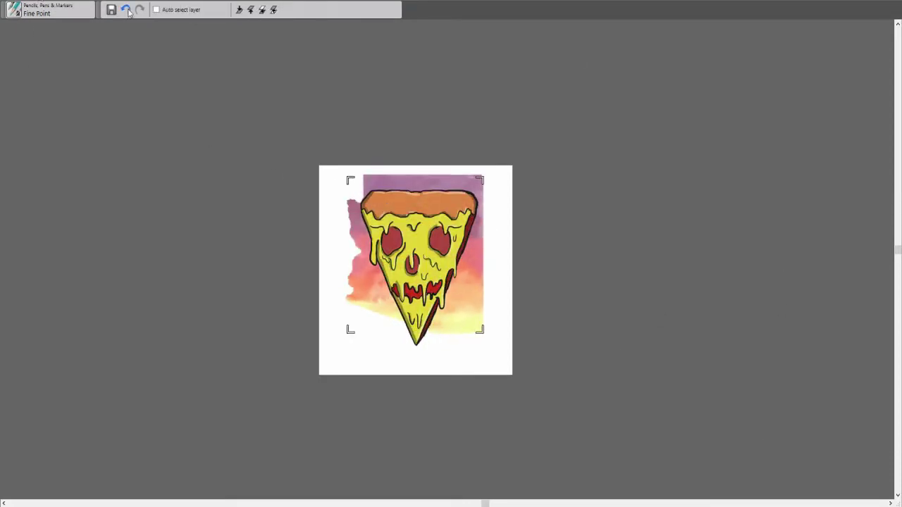
drag(437, 189, 439, 191)
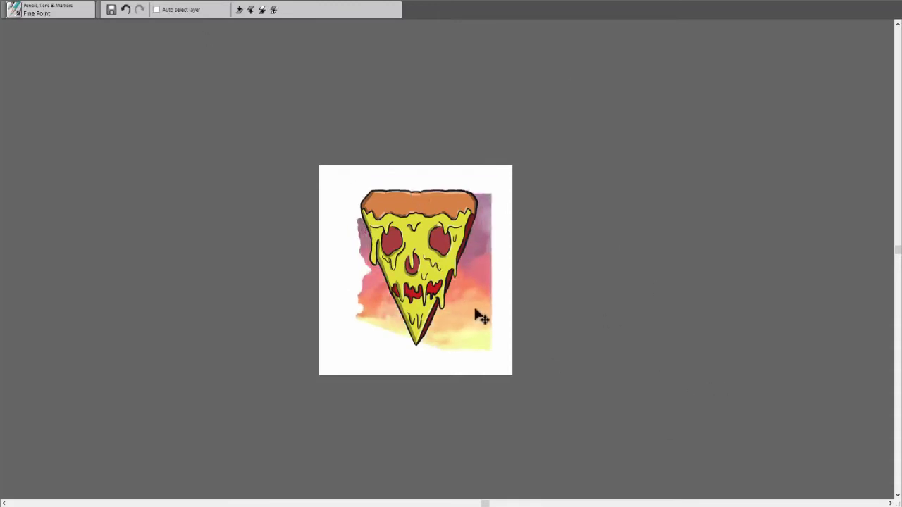
drag(477, 315, 472, 323)
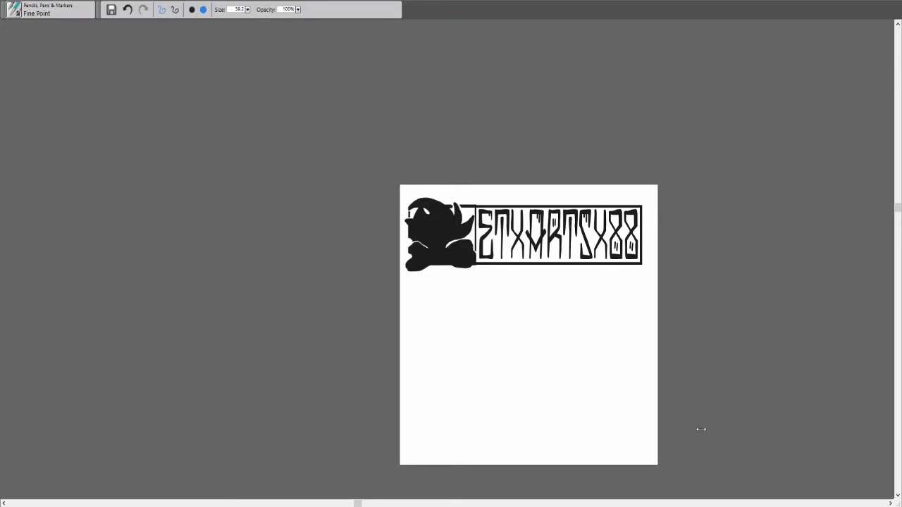
Paste the ETXARTSX88 logo and shrink it into the bottom-right corner as a signature.
key(m)
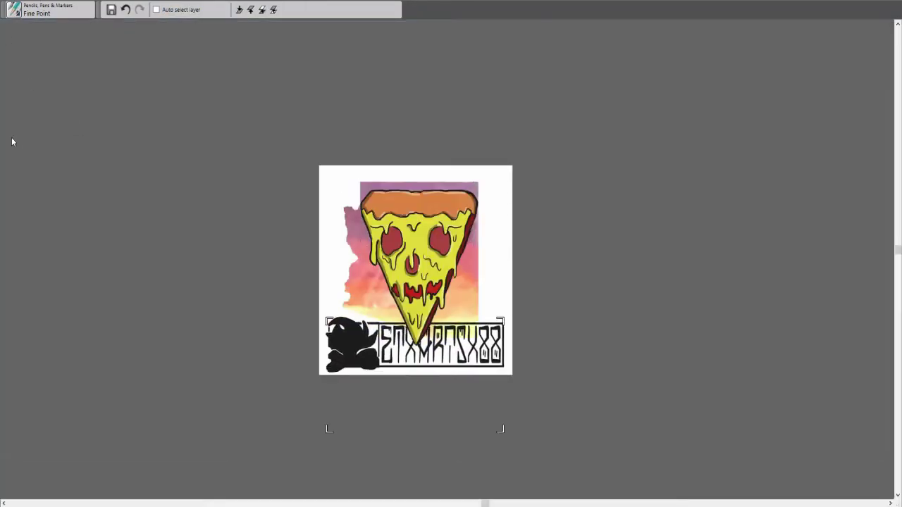
drag(322, 312, 437, 336)
drag(493, 352, 498, 374)
key(Return)
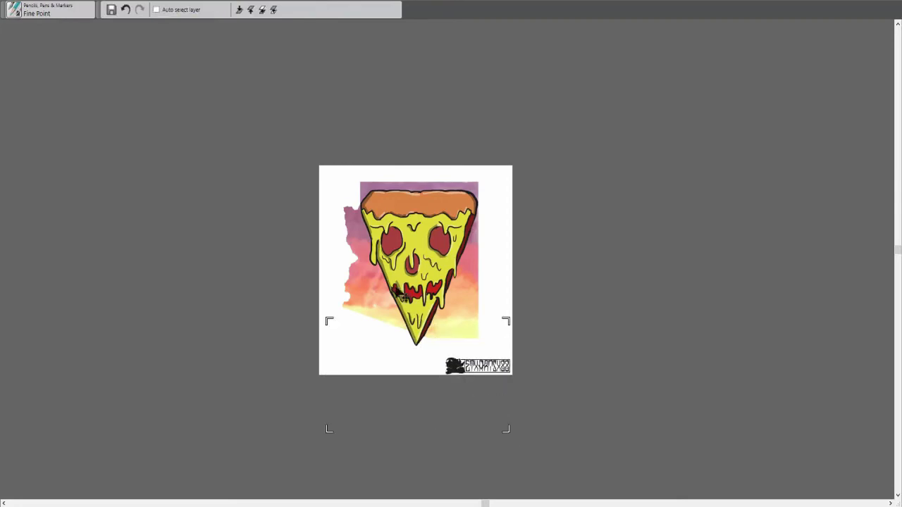